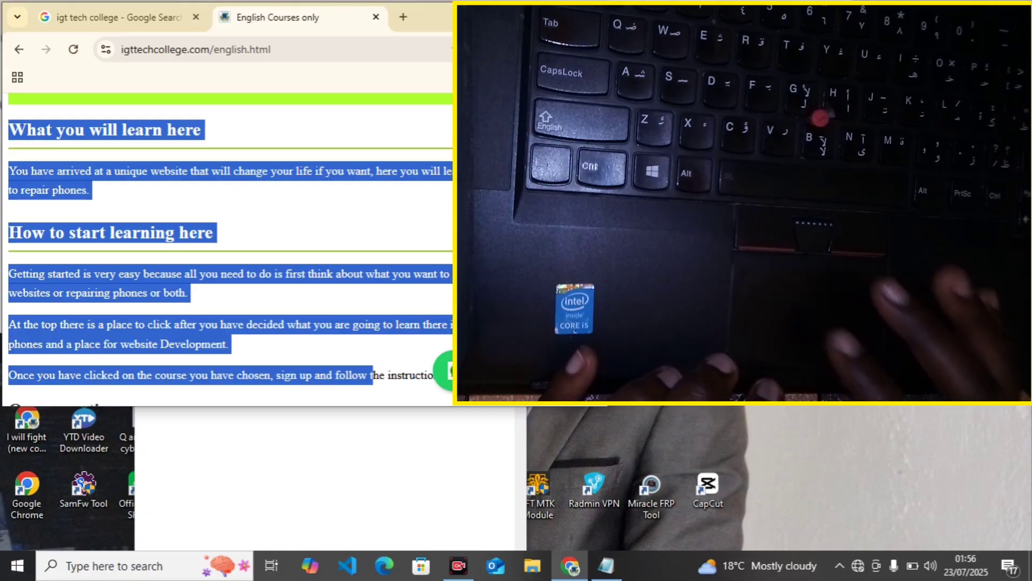
Copy the web page text from the heading "What you will learn here" through the paragraph beginning "Once you have clicked on the course"
click(236, 233)
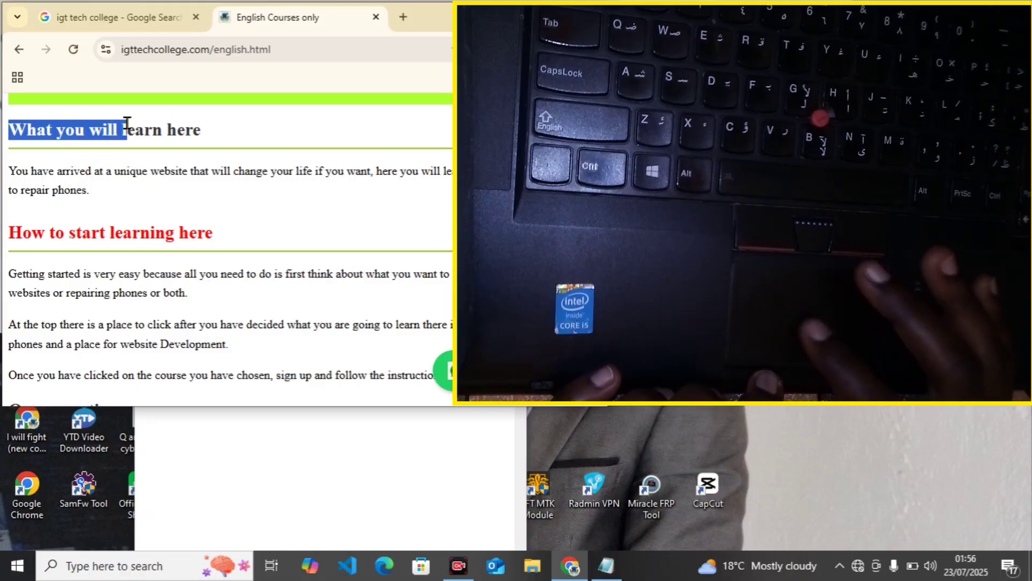
drag(239, 170, 401, 374)
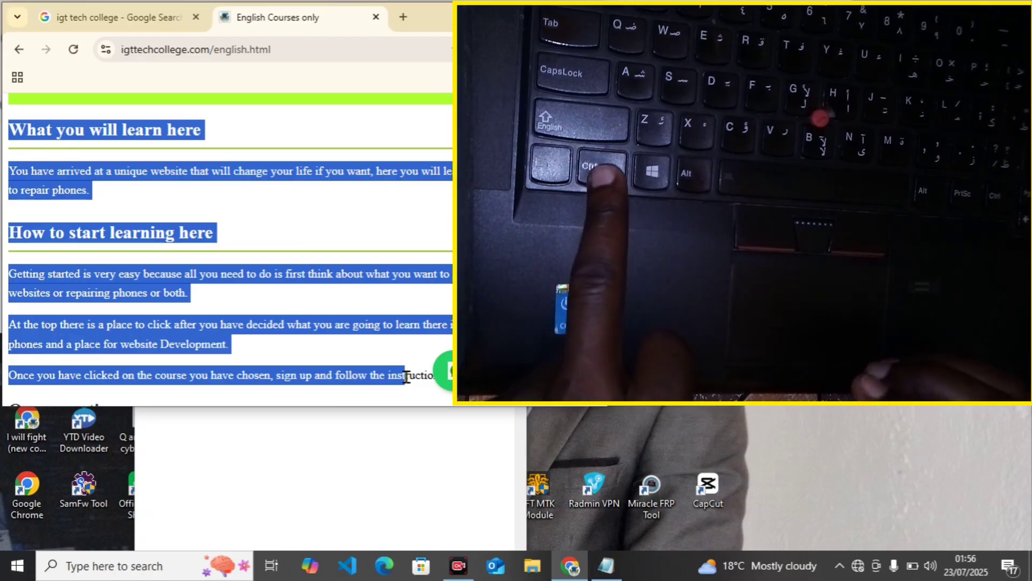
key(ctrl+c)
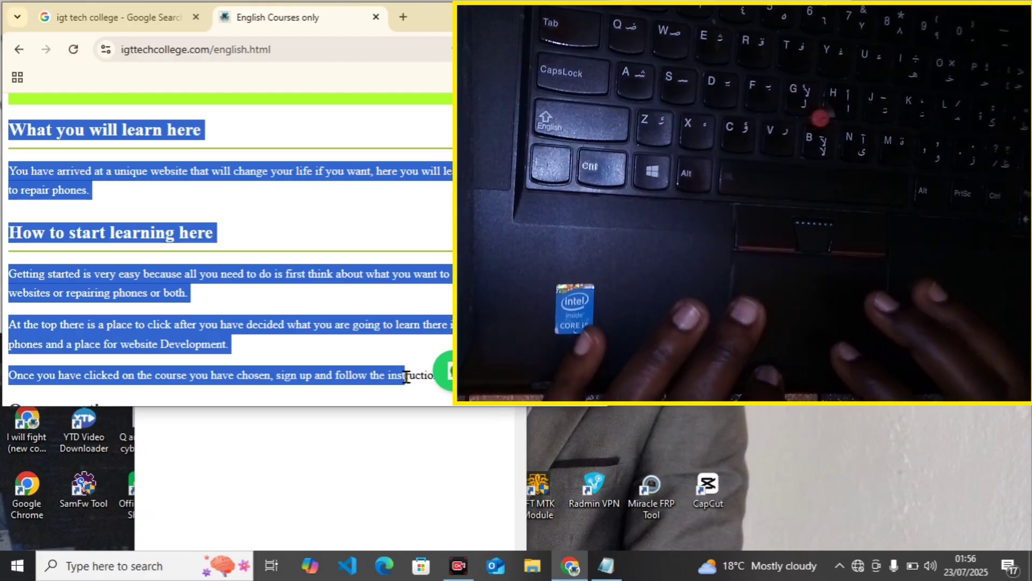
Switch to Notepad, paste the copied passage into the untitled document and cut all of it out again
click(606, 565)
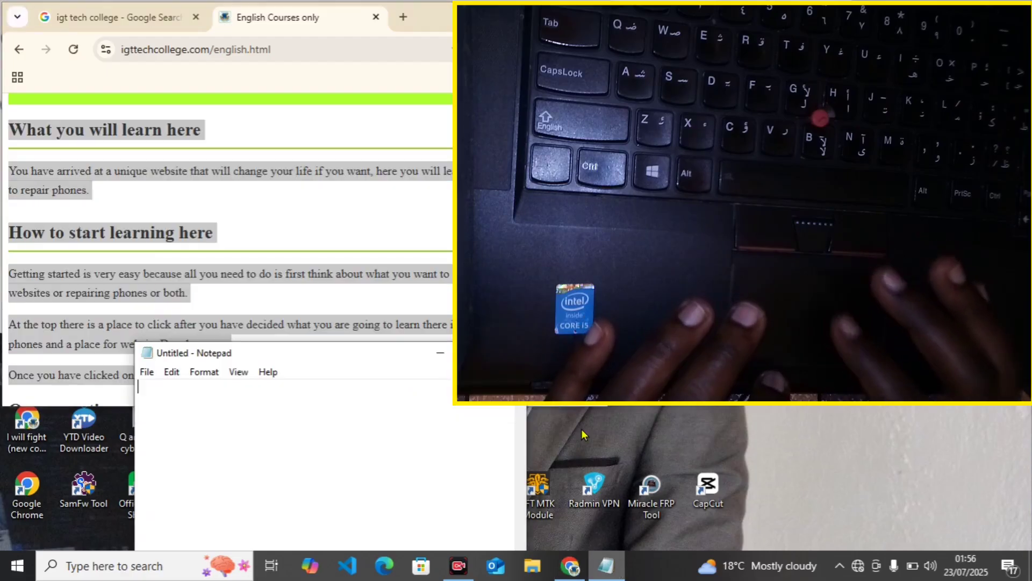
right_click(194, 414)
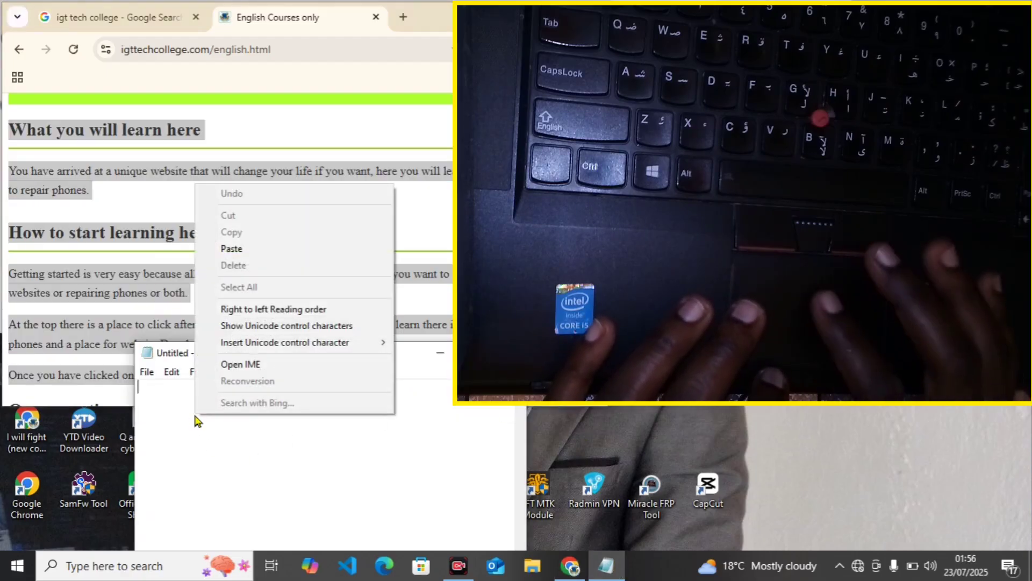
click(263, 260)
click(262, 261)
click(502, 492)
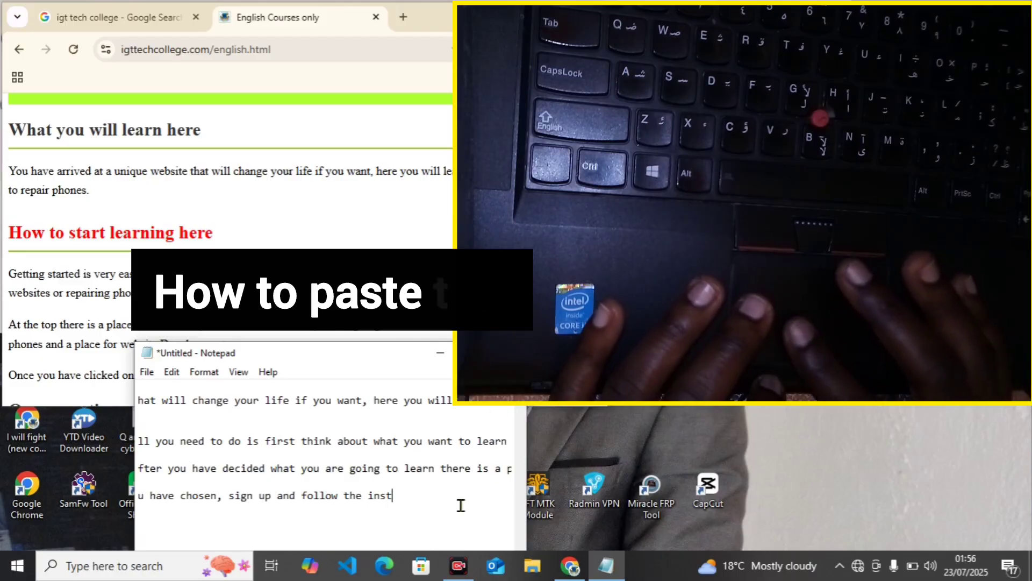
drag(461, 505, 145, 383)
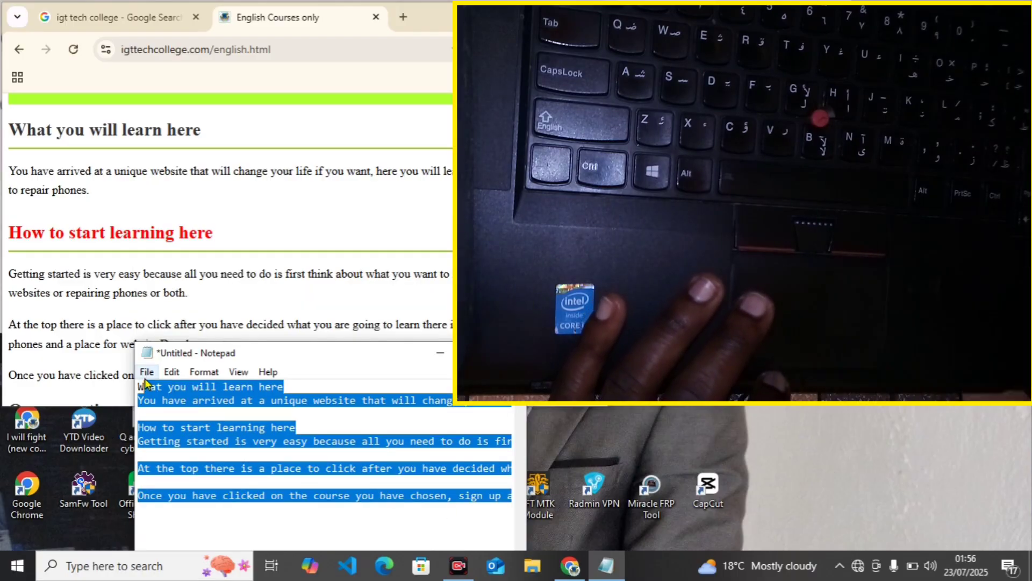
key(ctrl+x)
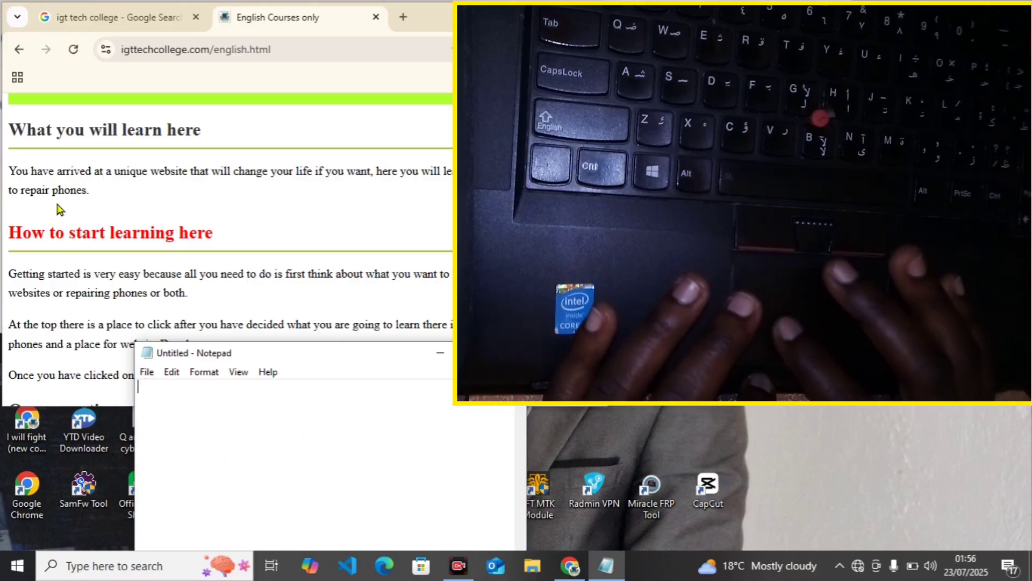
Copy the web page passage from "You have arrived at a unique website" to "sign up and follow the" and paste it into the empty Notepad document
drag(11, 173, 426, 373)
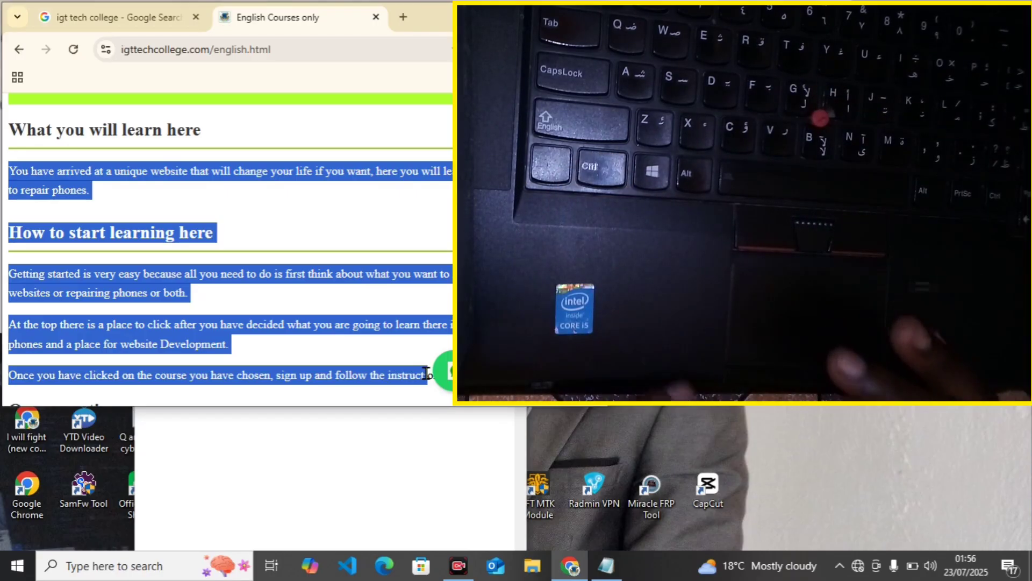
click(412, 462)
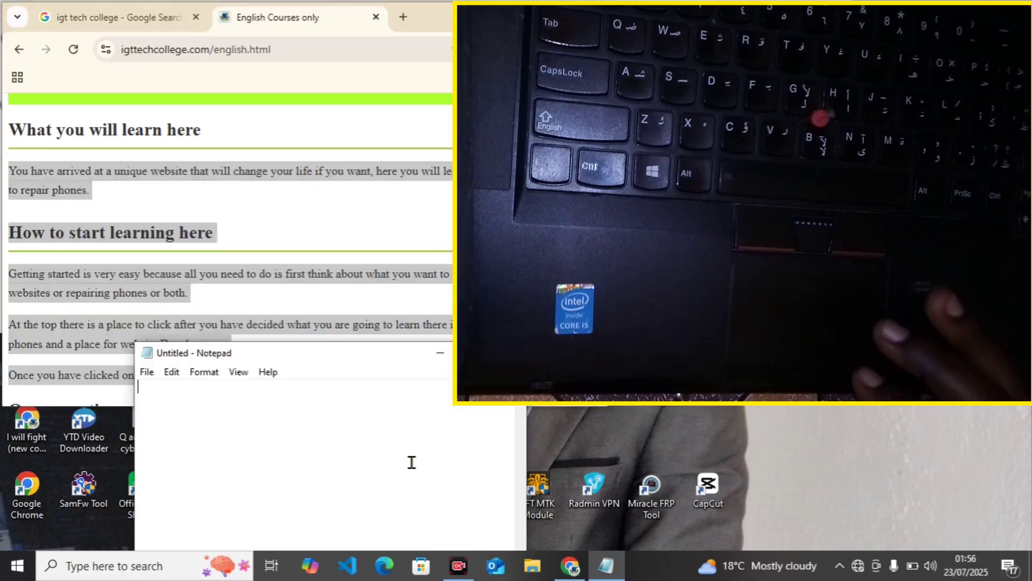
right_click(149, 395)
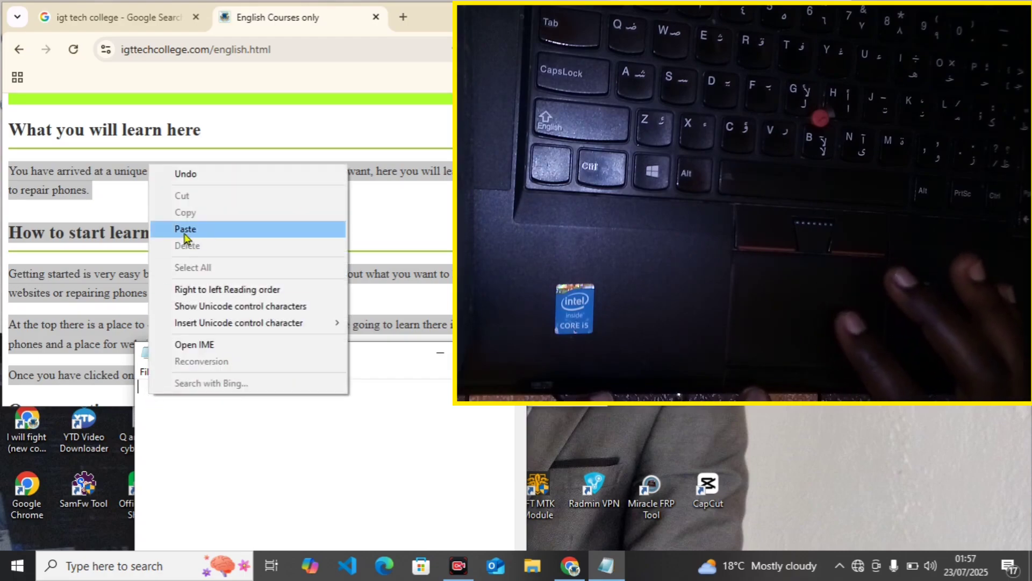
click(208, 233)
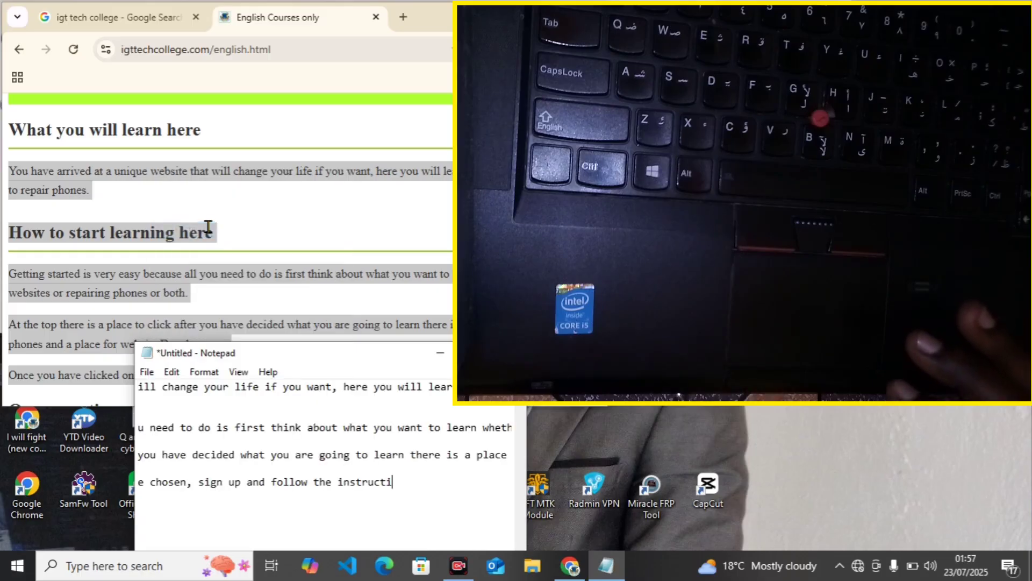
Clear the Notepad document, pasting the copied passage again and deleting it two more times
drag(442, 485, 129, 378)
key(Delete)
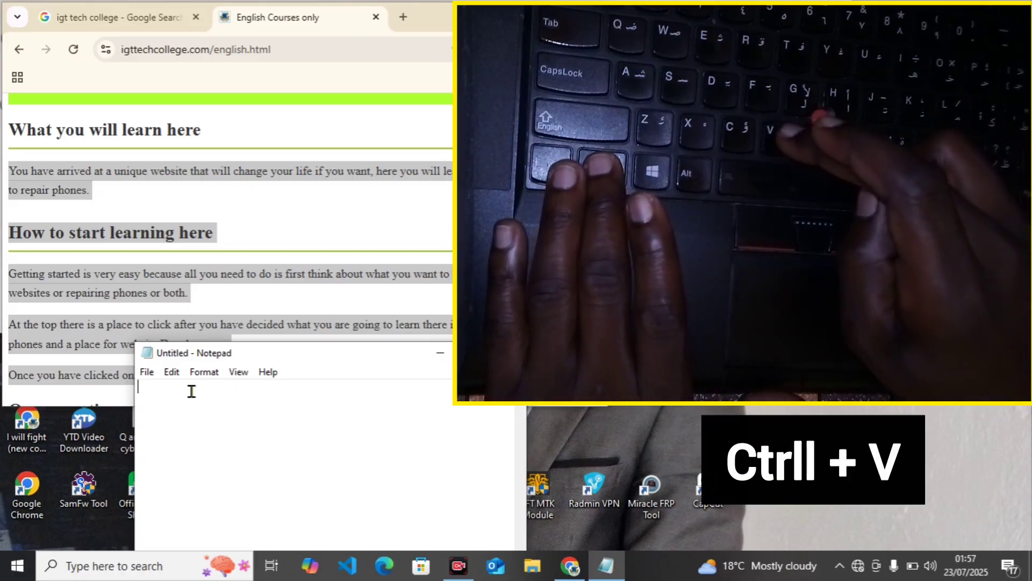
key(ctrl+v)
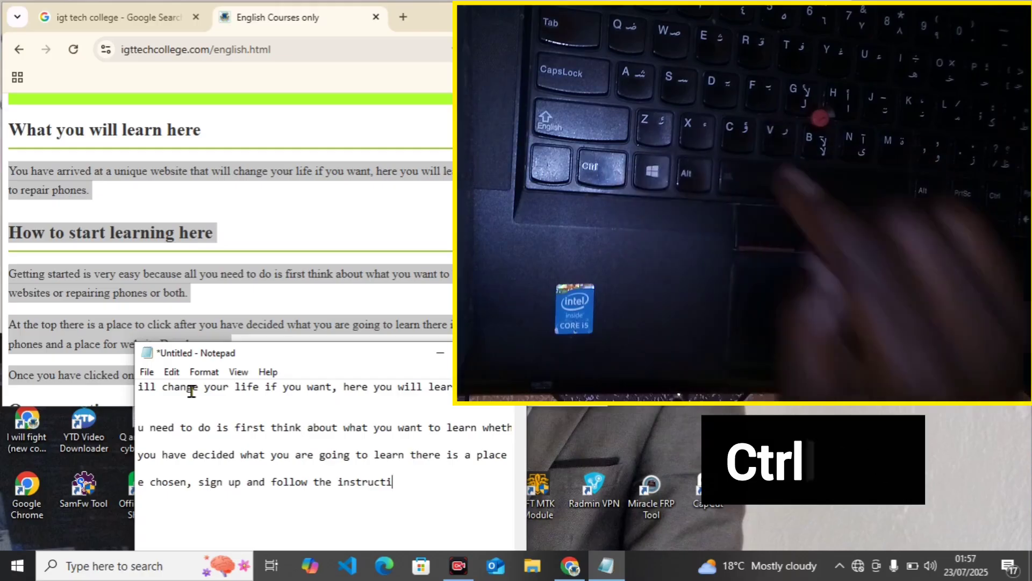
drag(424, 493, 362, 483)
key(ctrl+a)
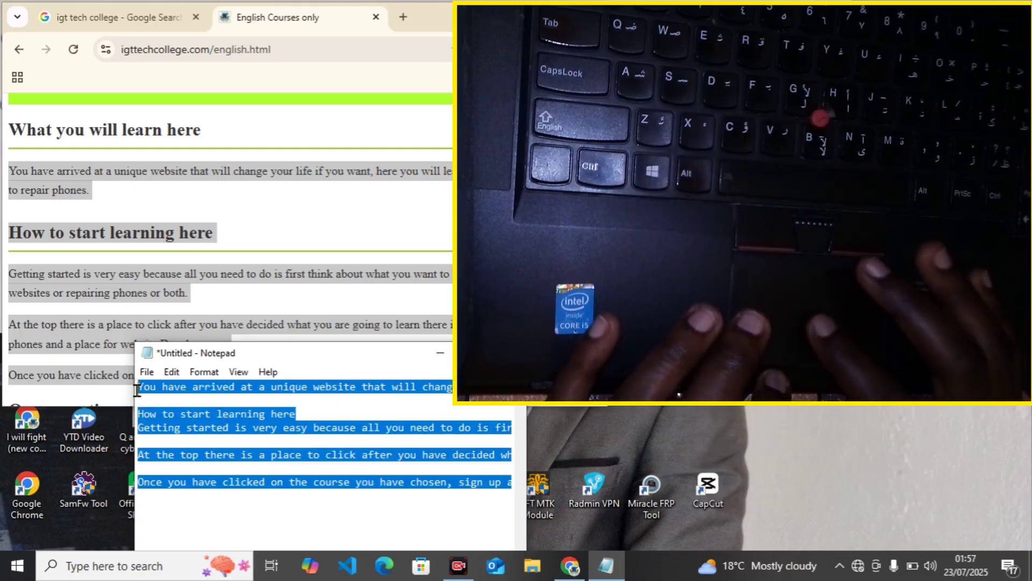
key(Delete)
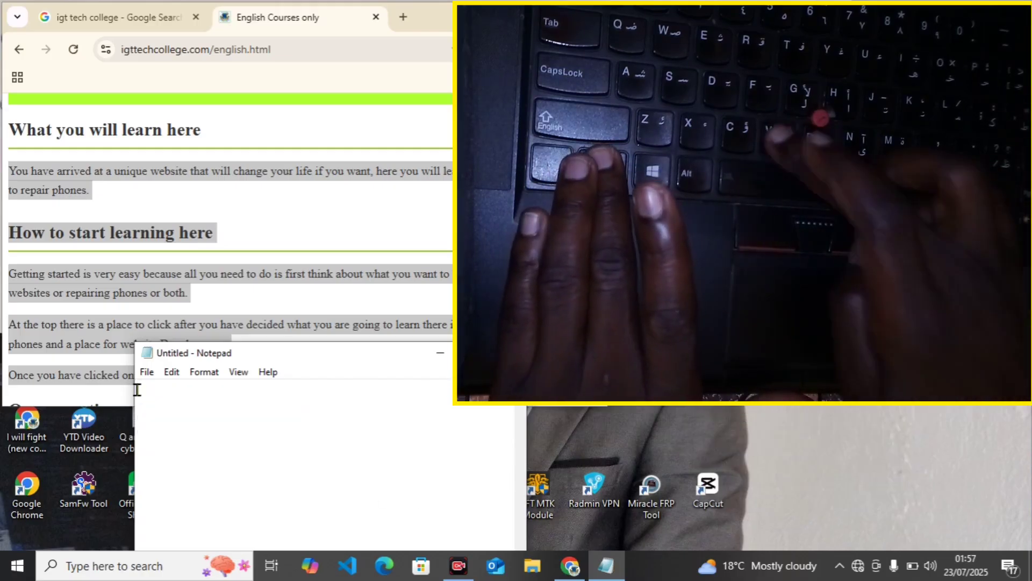
key(ctrl+z)
right_click(139, 396)
click(467, 500)
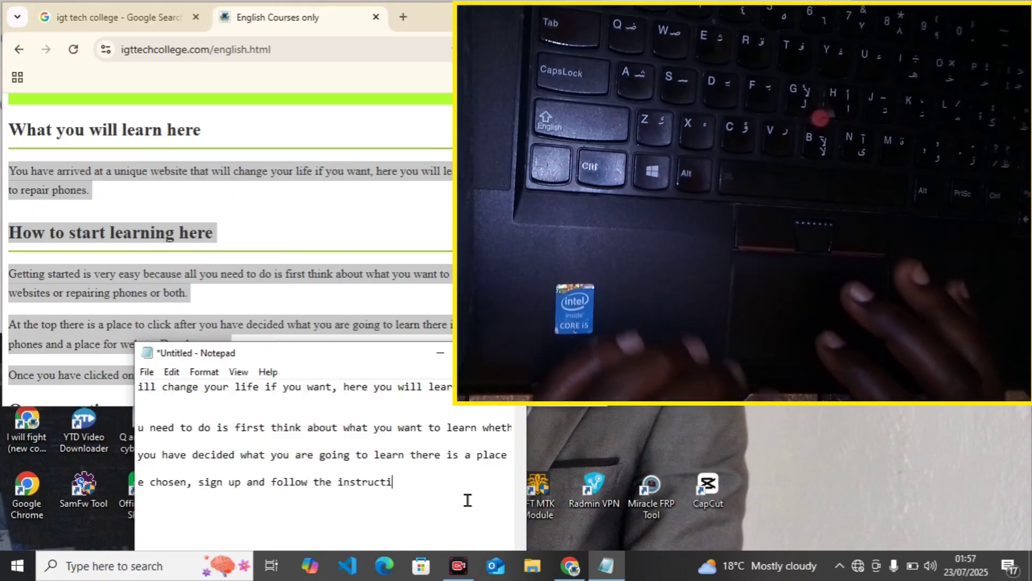
drag(421, 491, 177, 387)
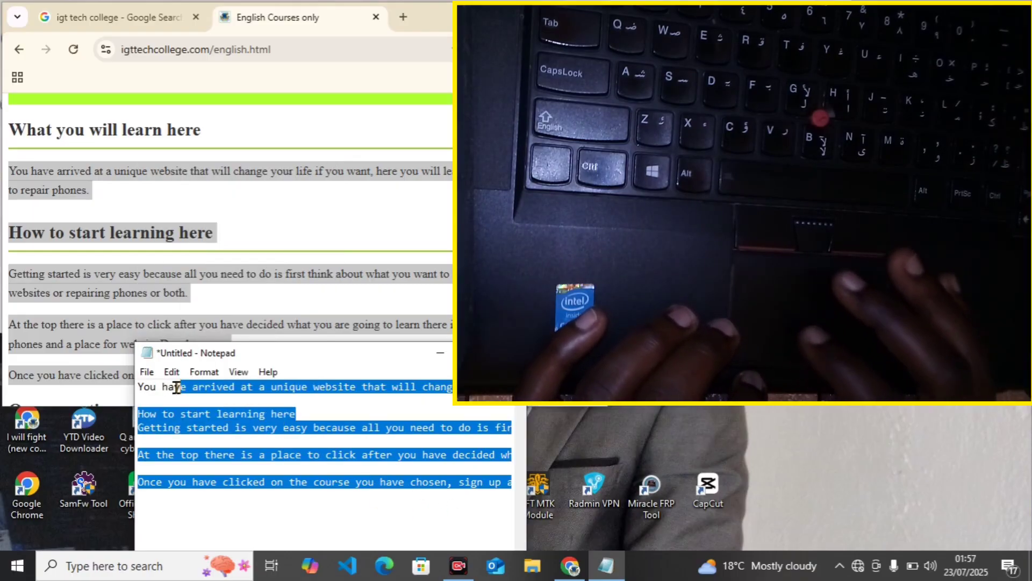
key(Delete)
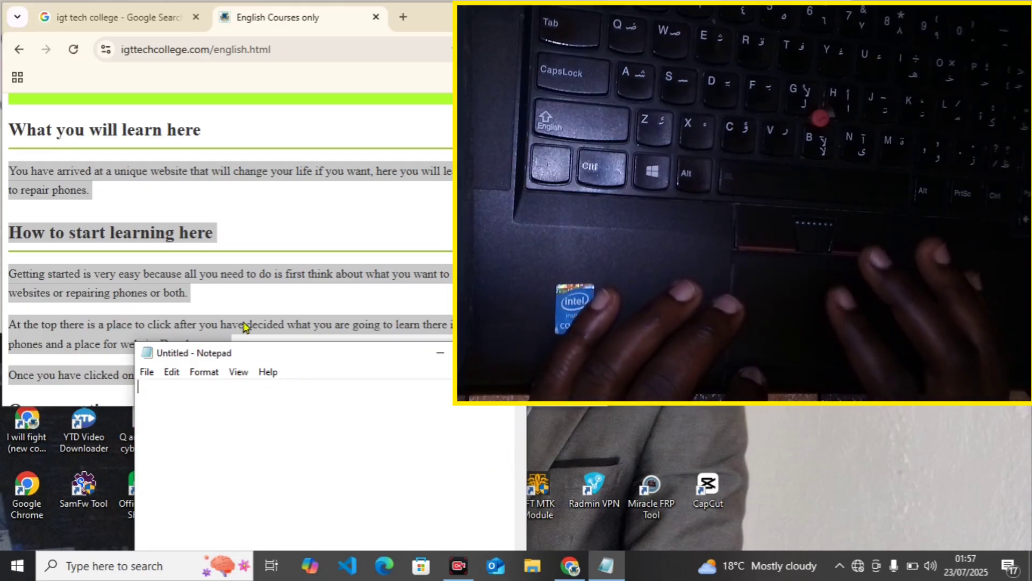
Select the web page text from "You have arrived" to the paragraph beginning "Once you have clicked on the course" and clear the selection
click(420, 211)
click(258, 230)
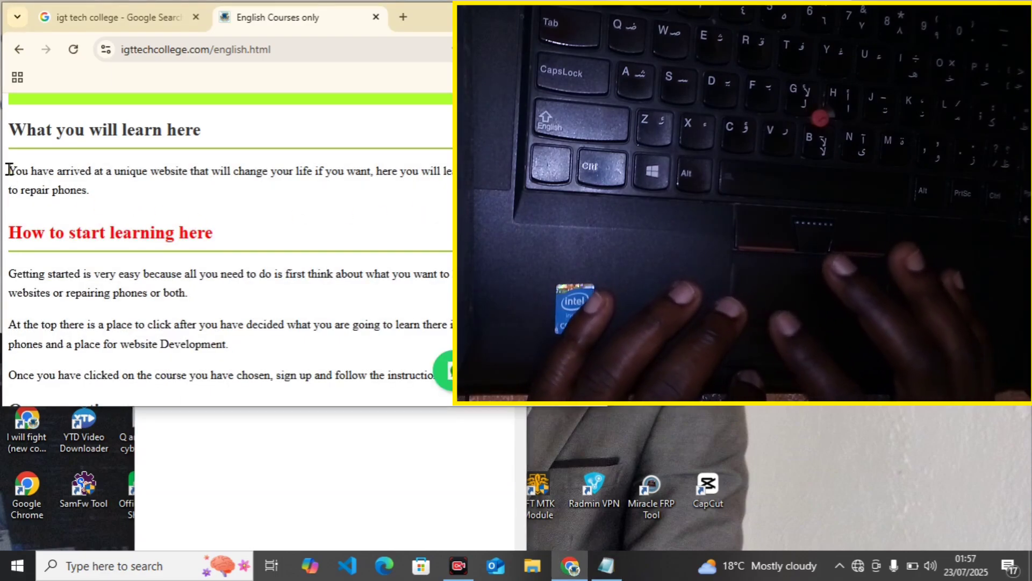
drag(9, 170, 413, 372)
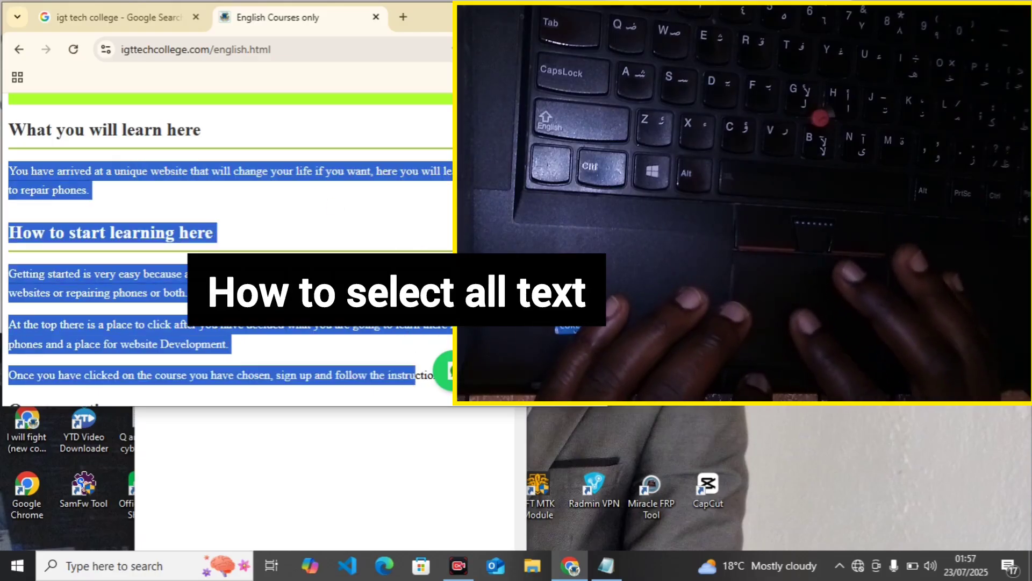
scroll(230, 247, down, 2)
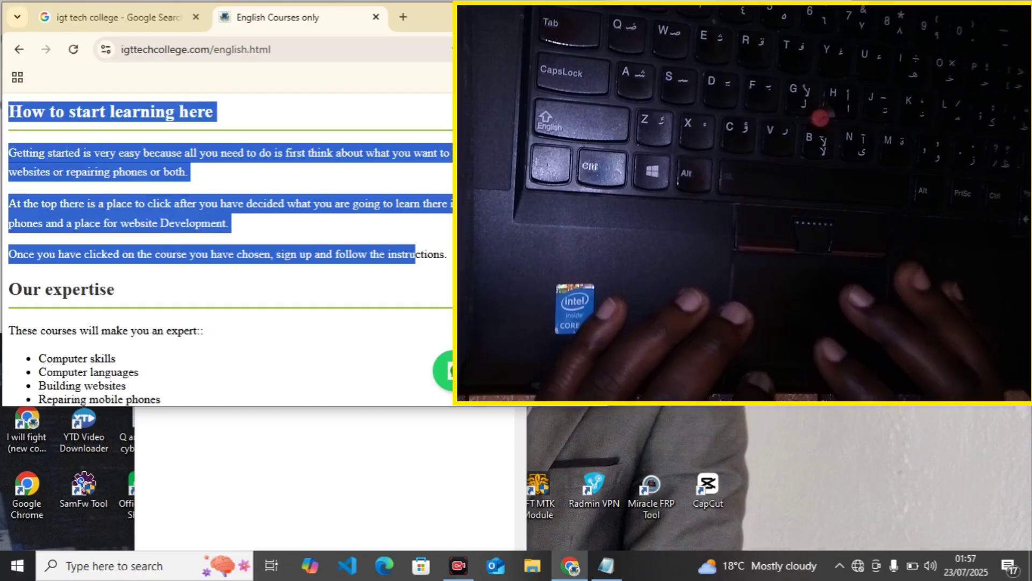
click(473, 279)
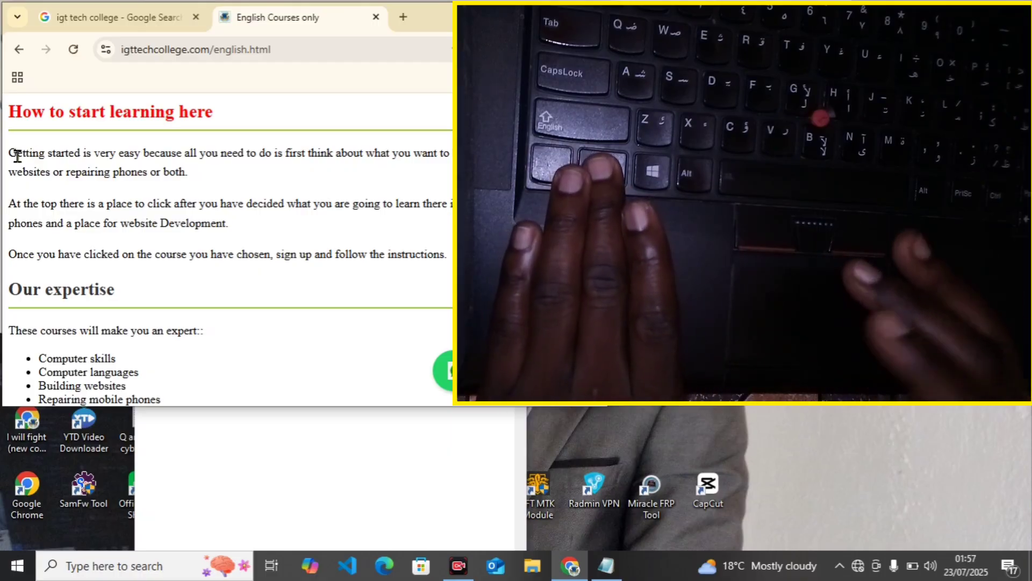
Select all the text on the English Courses web page and copy it
key(ctrl+a)
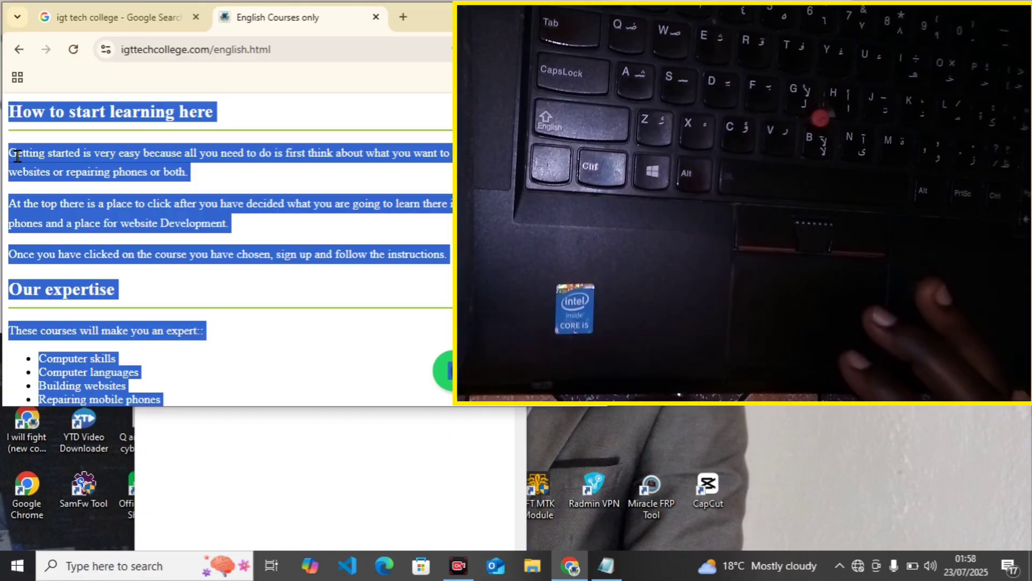
right_click(147, 198)
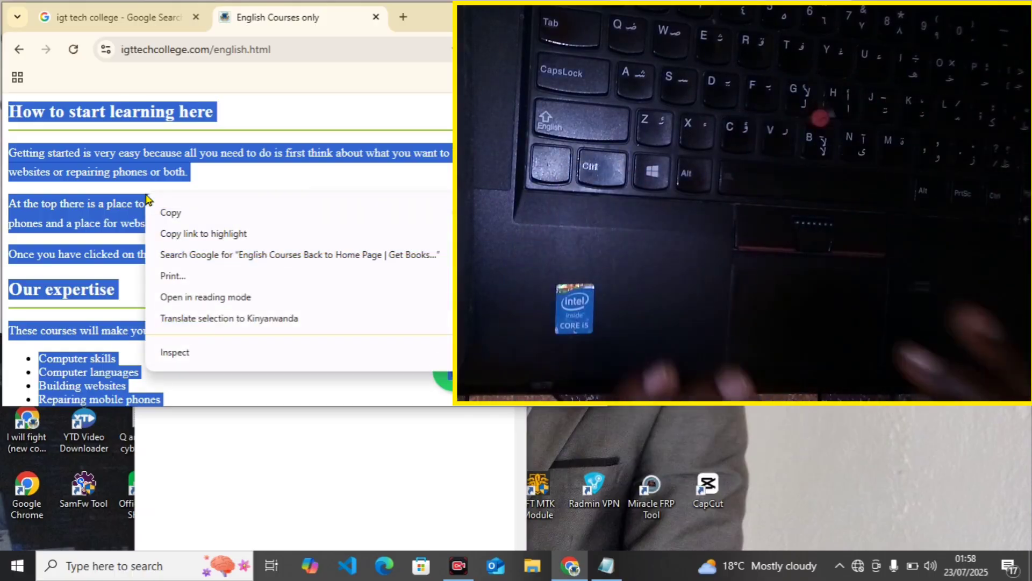
click(203, 218)
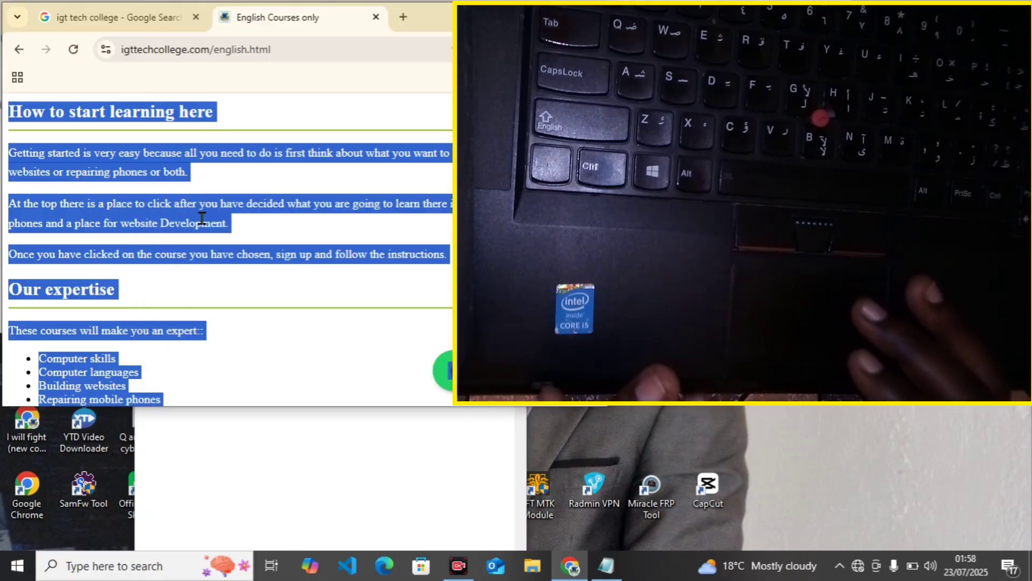
Paste the copied text of the whole web page into the untitled Notepad document
click(231, 444)
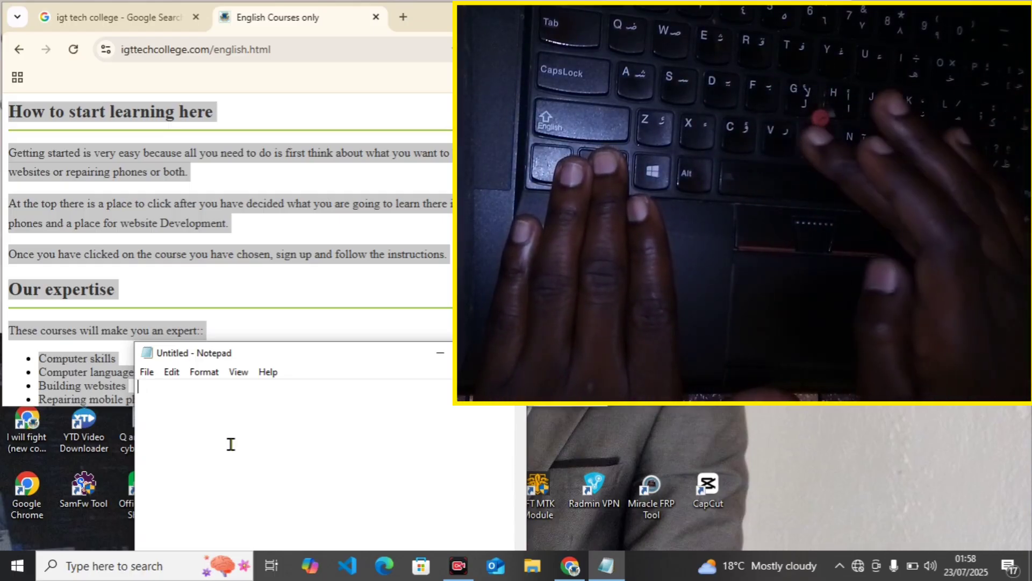
key(ctrl+v)
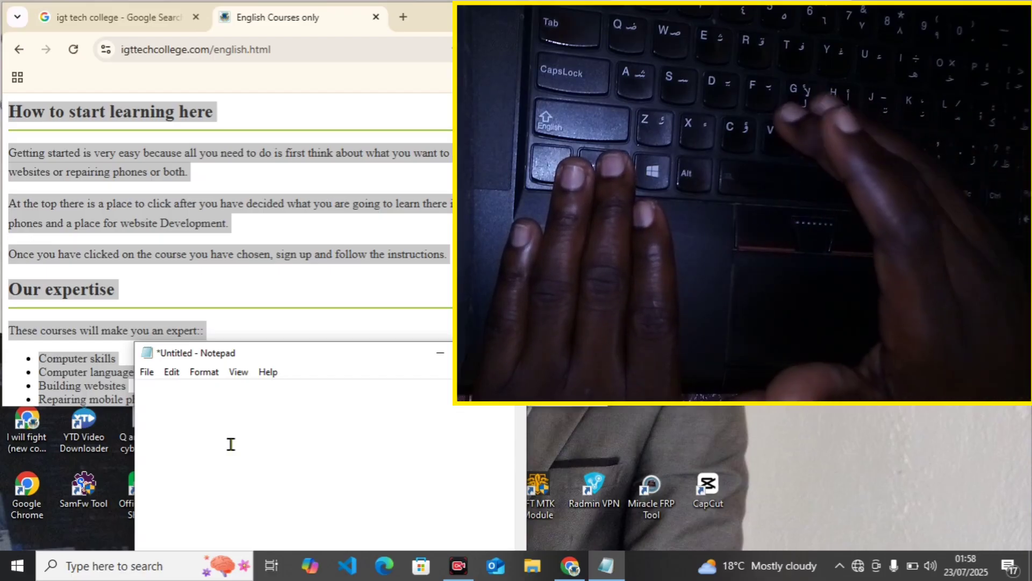
right_click(230, 444)
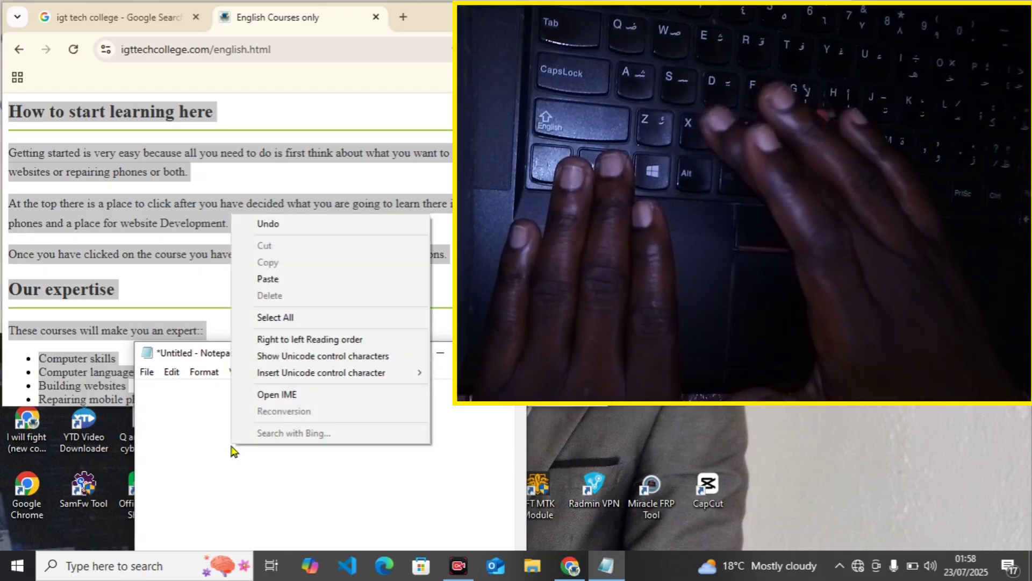
click(276, 279)
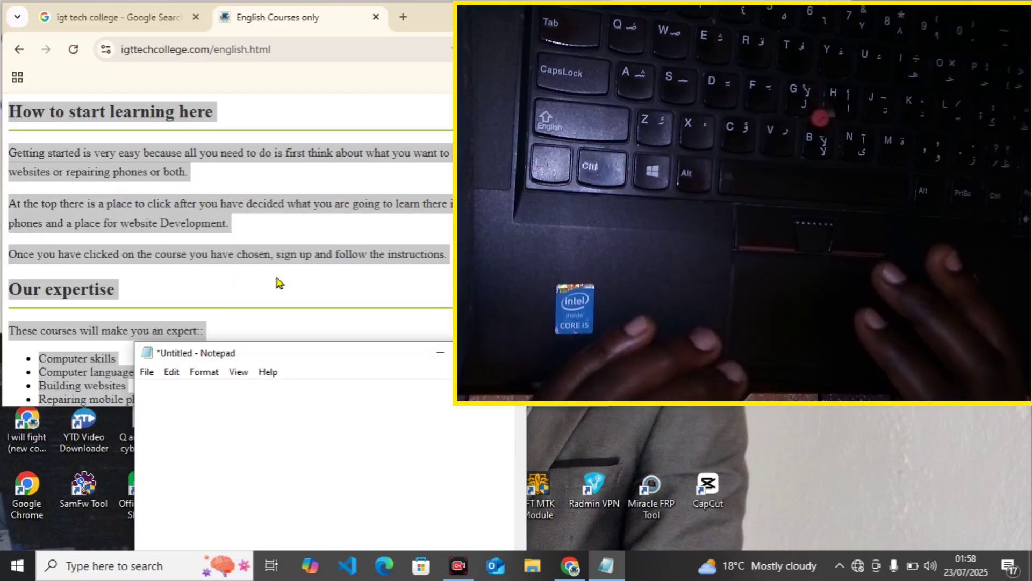
double_click(242, 399)
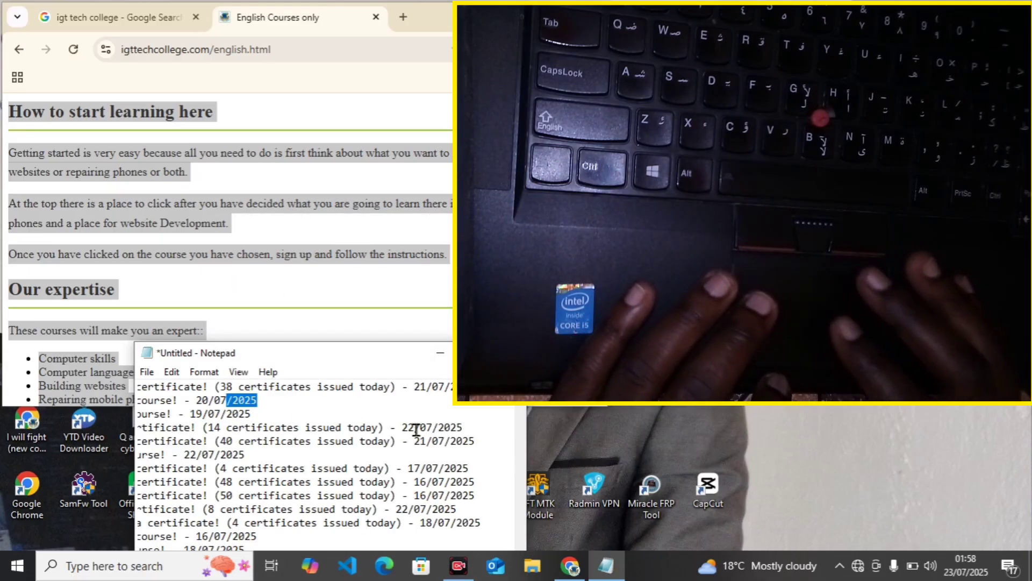
Maximize the Notepad window and select all the pasted text
scroll(521, 408, down, 5)
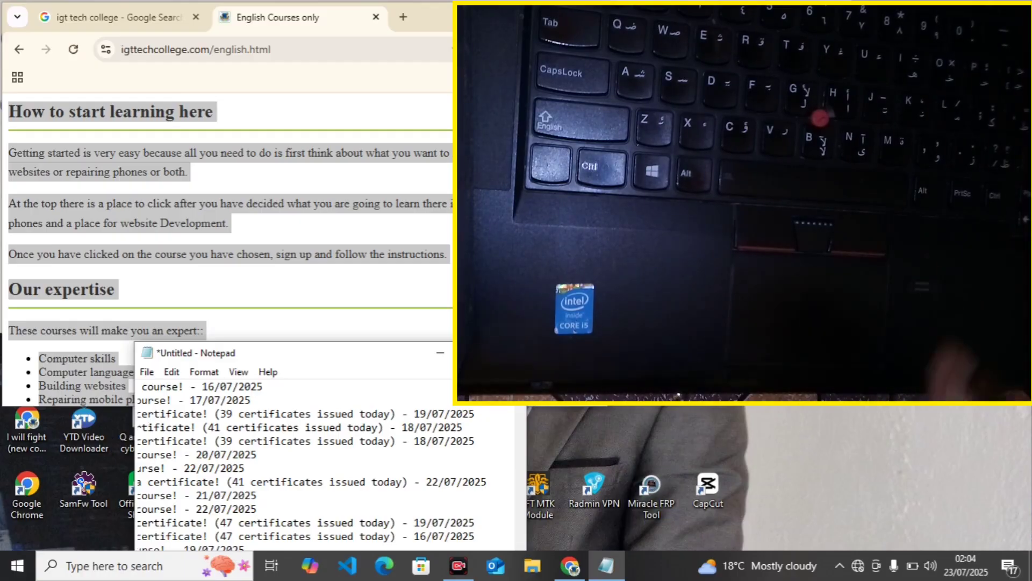
key(super+Up)
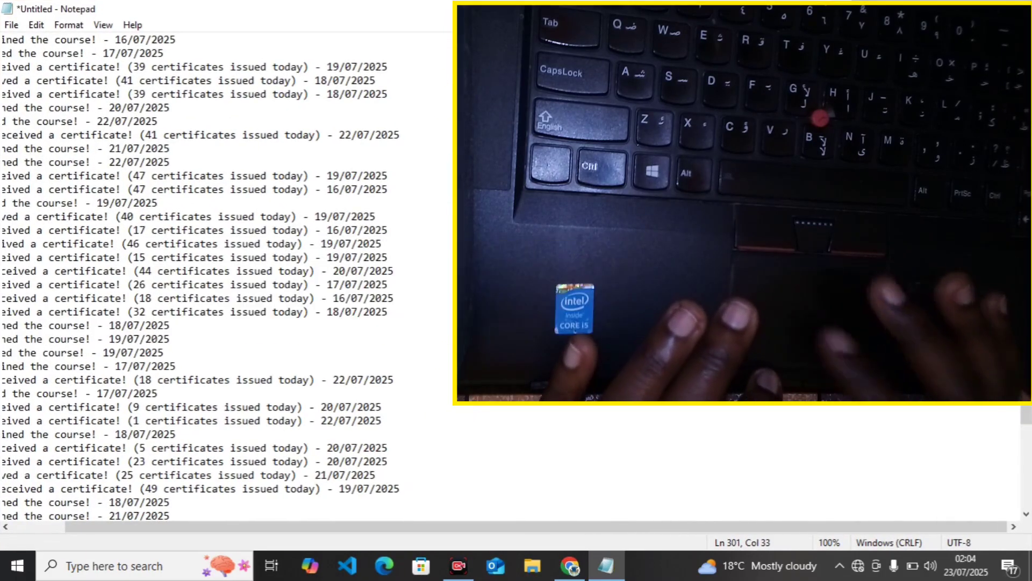
scroll(226, 274, down, 10)
scroll(226, 275, up, 10)
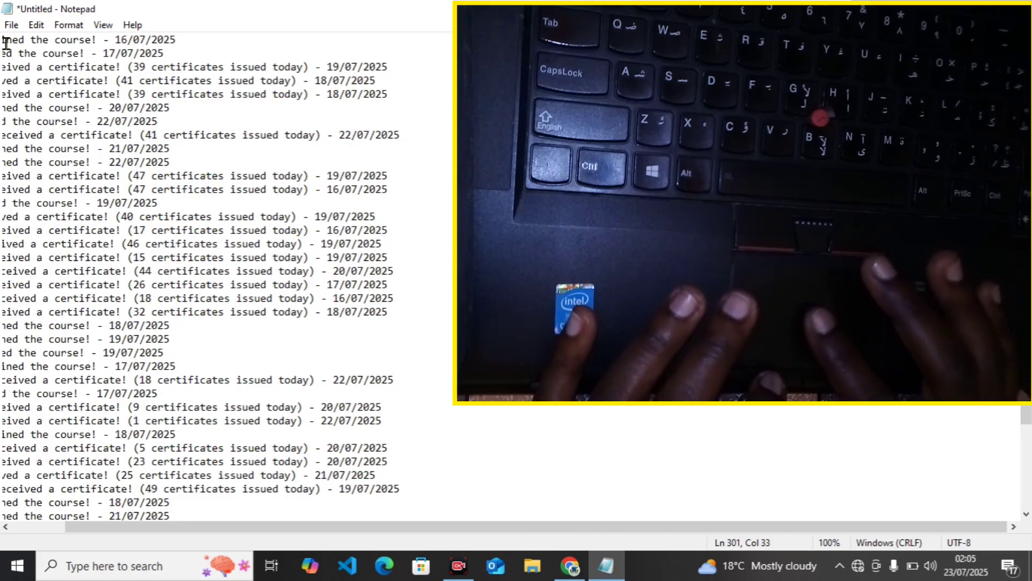
key(ctrl+a)
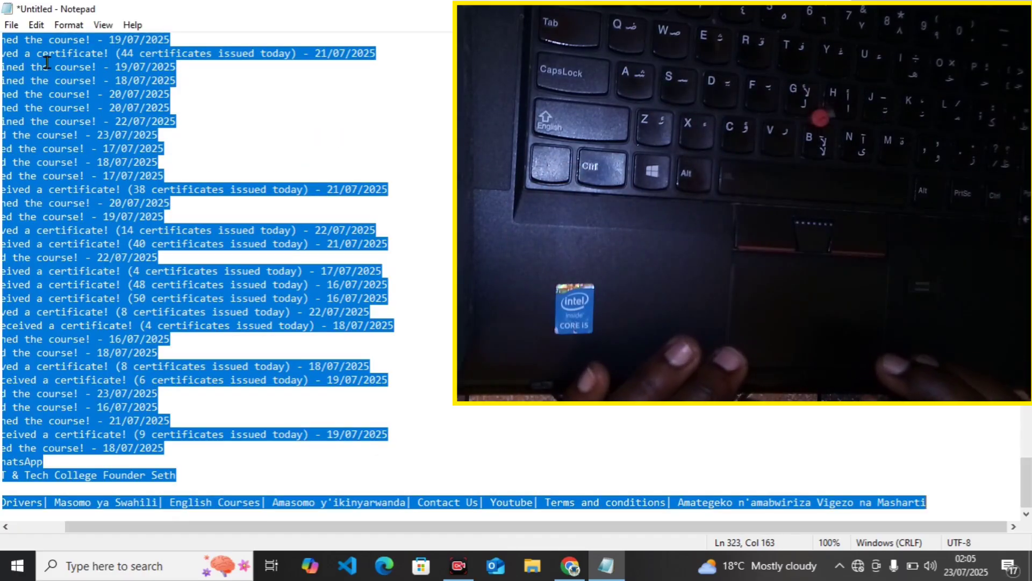
Cut the selected web page text out of the Notepad document and paste it back in
right_click(48, 65)
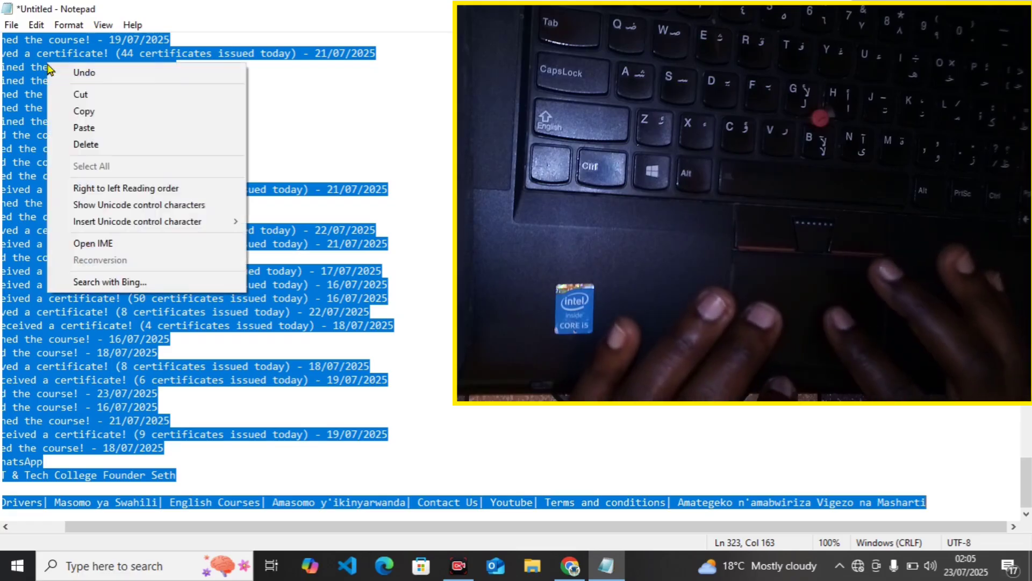
click(107, 96)
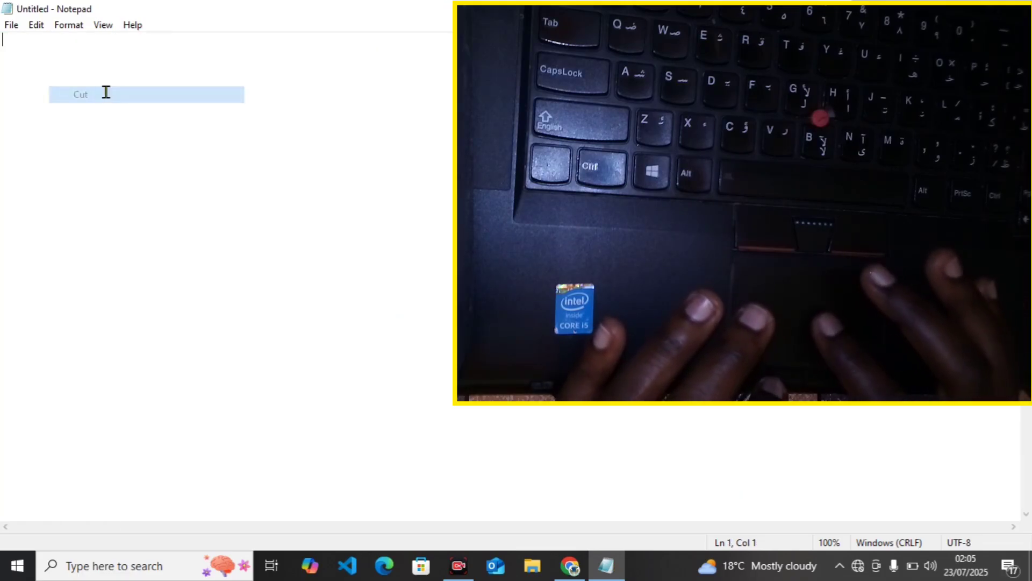
right_click(30, 112)
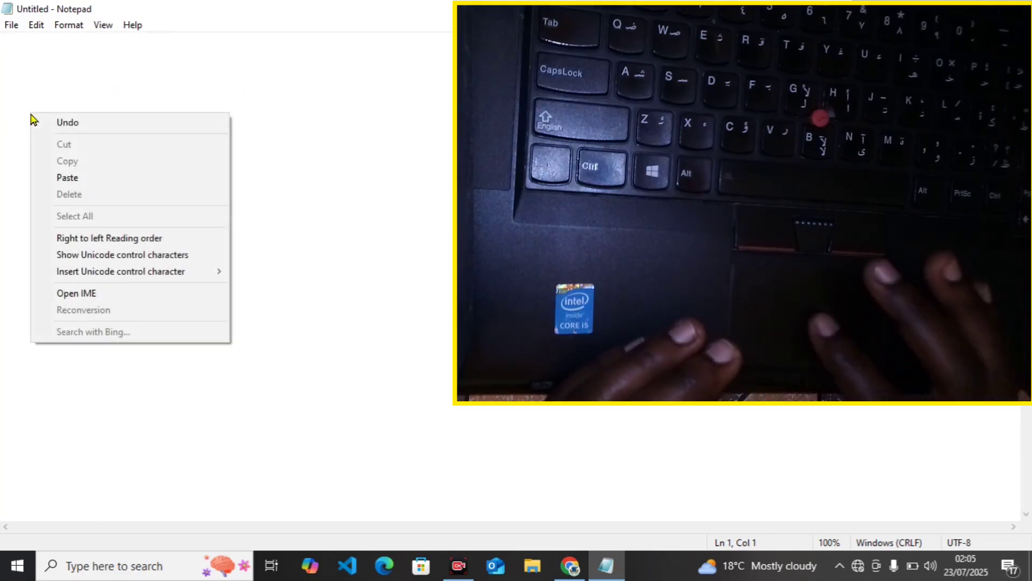
click(83, 178)
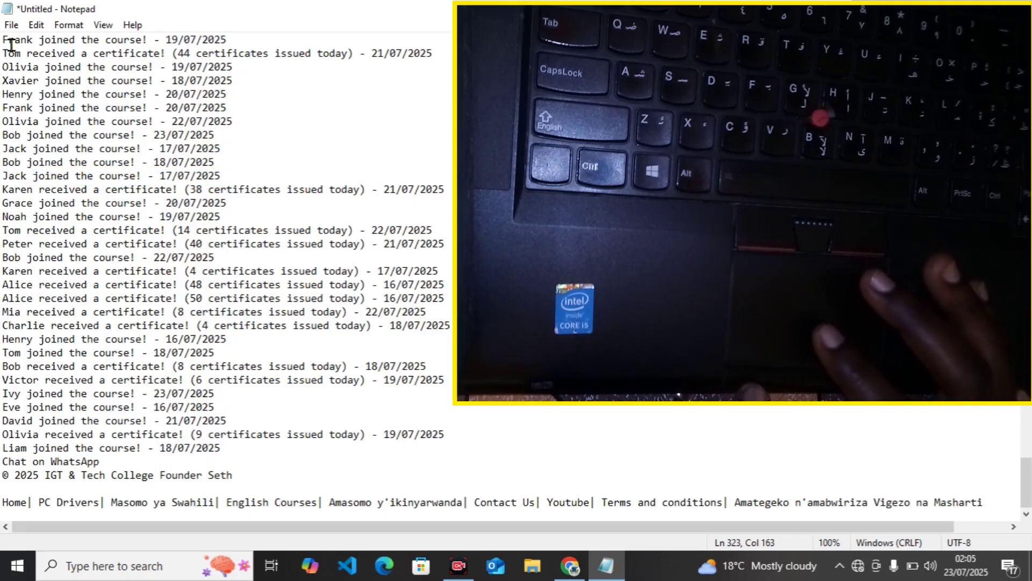
Select and cut the document's entire text once more, then restore it by pasting into the emptied document
key(ctrl+a)
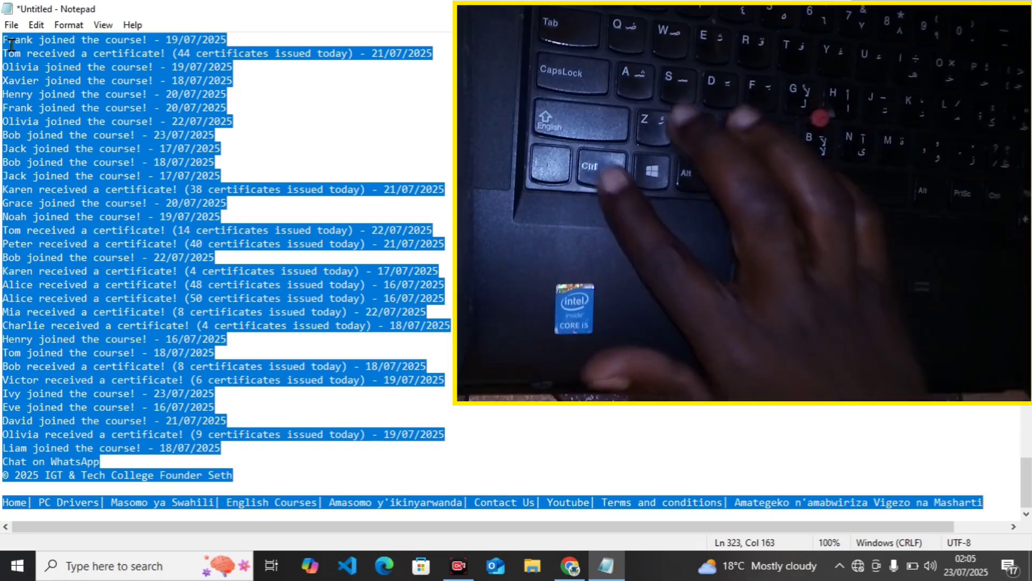
right_click(13, 46)
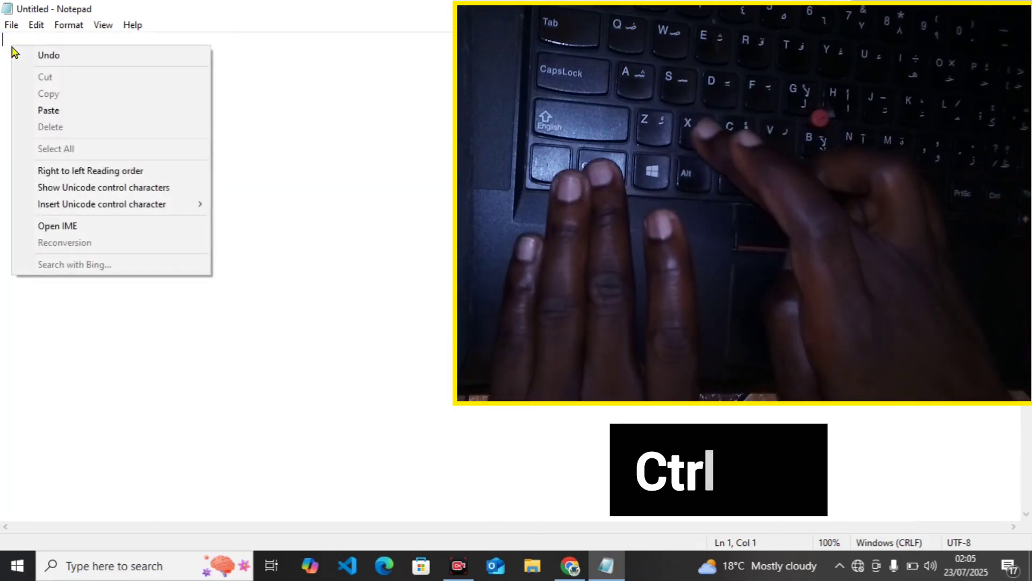
click(267, 95)
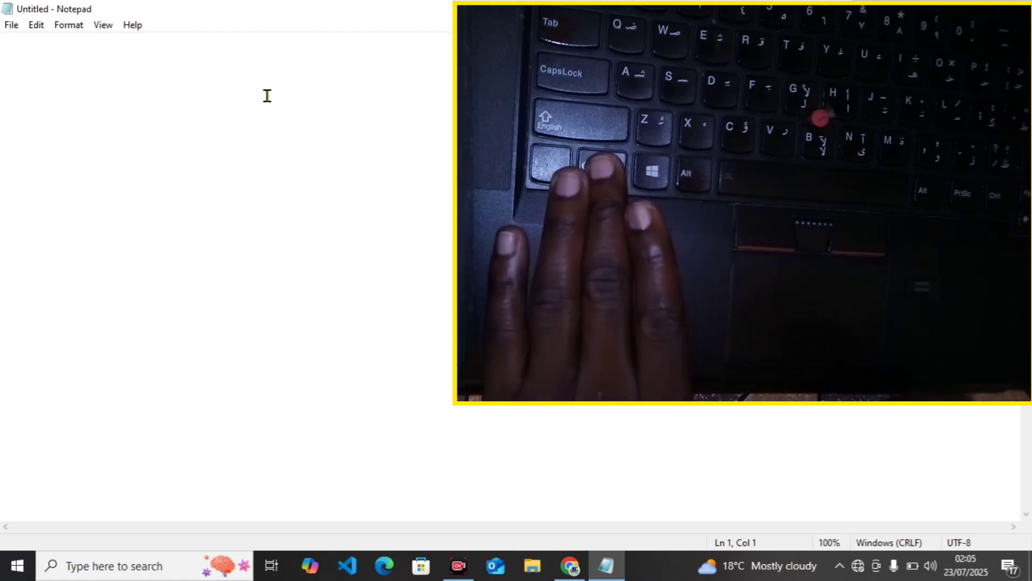
key(ctrl+v)
right_click(267, 95)
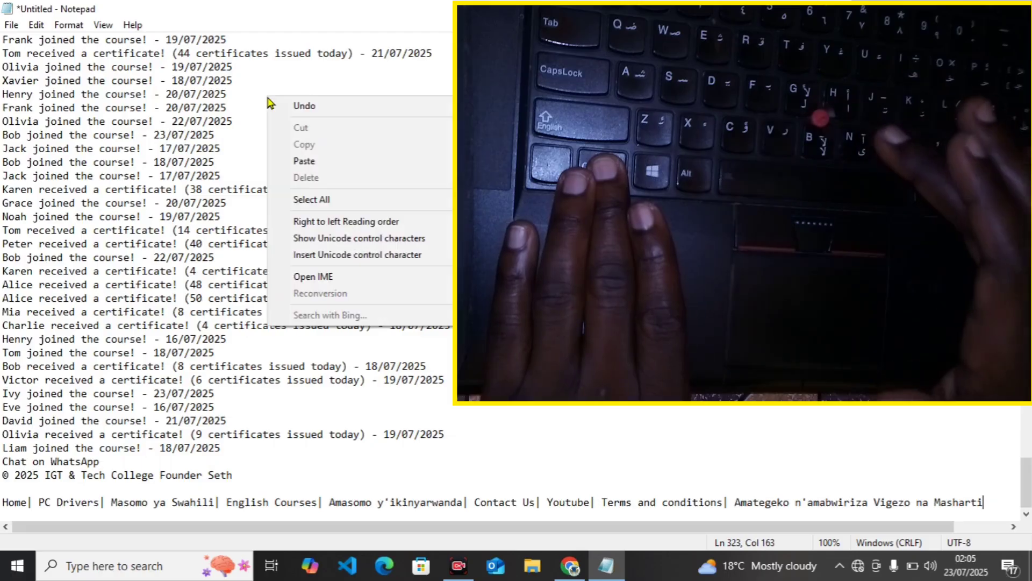